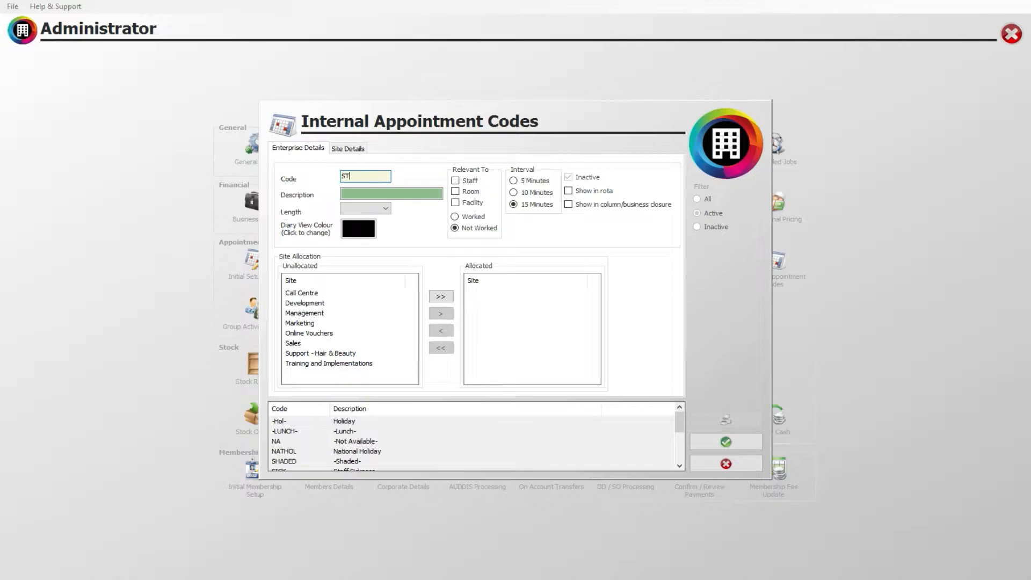
Give the new internal appointment the code St, the description Stock Take and a length of 02:00
double_click(361, 177)
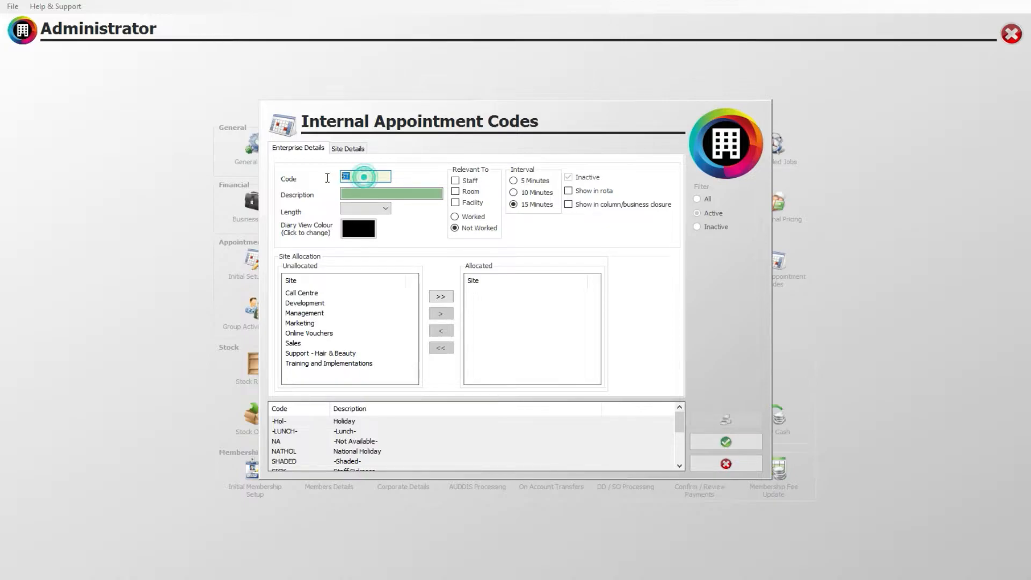
text(St)
click(370, 192)
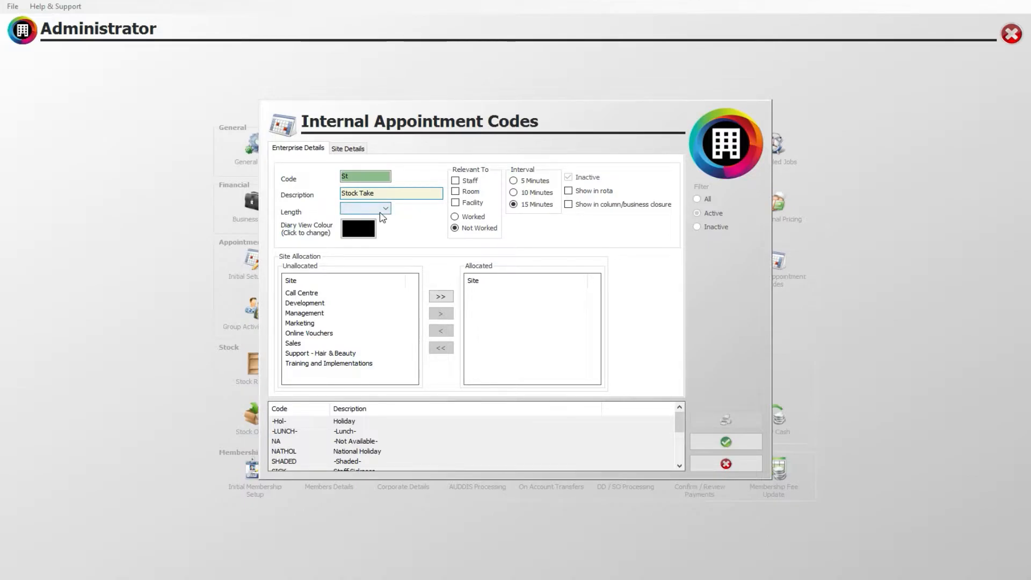
click(380, 211)
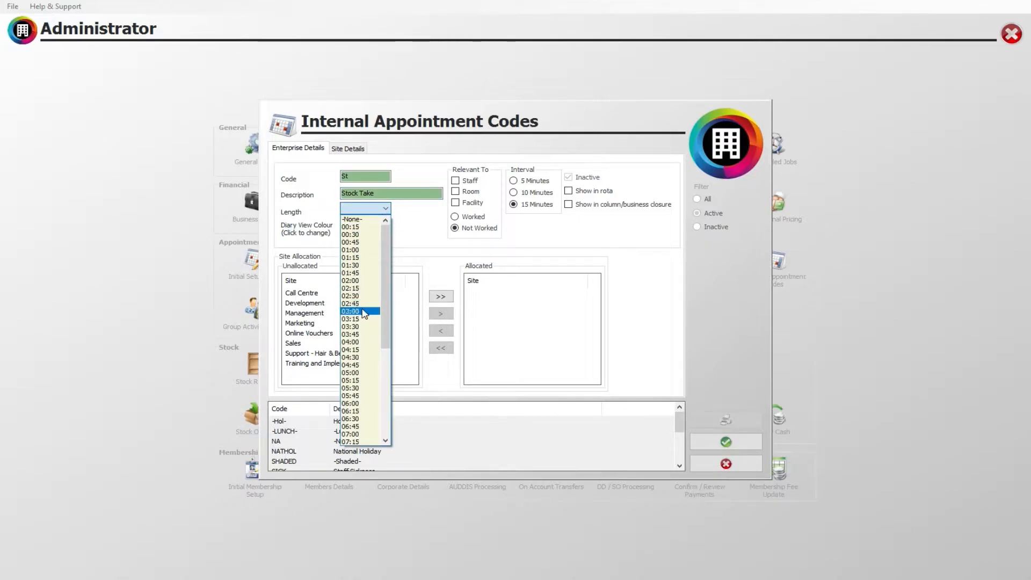
click(357, 249)
click(377, 209)
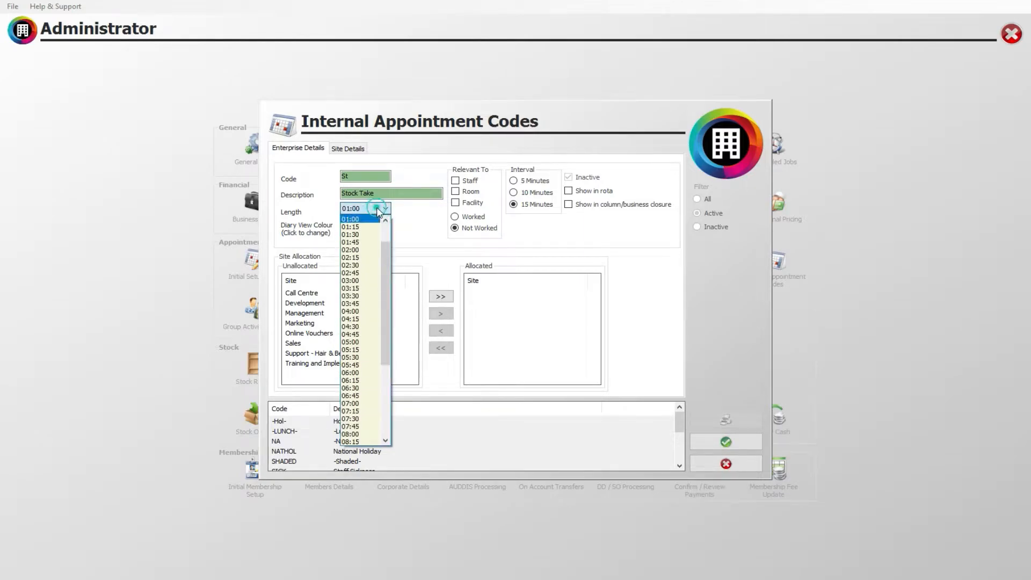
click(357, 250)
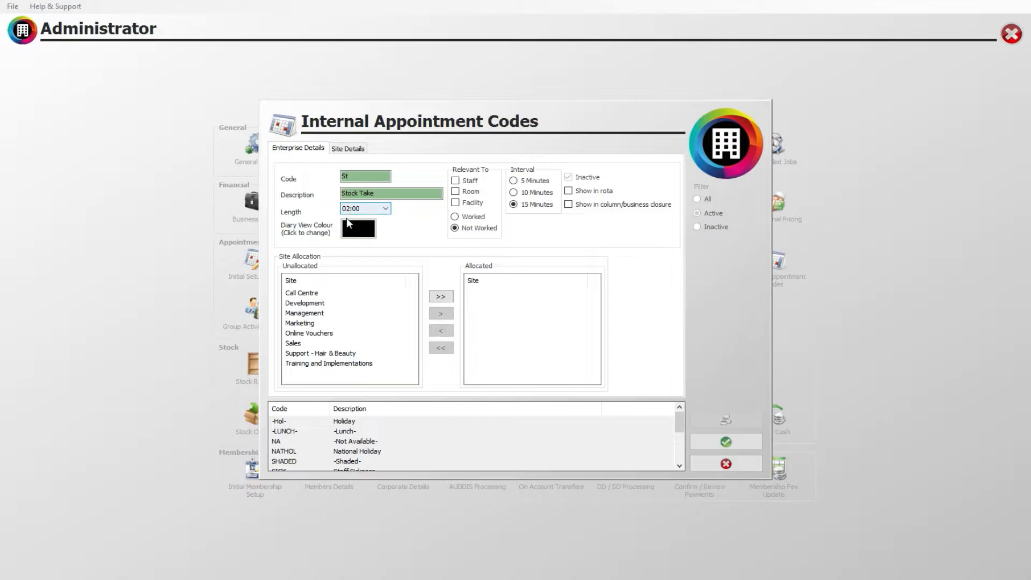
Set the diary view colour to red (Red 199, Green 18, Blue 36), adding it to the custom colours
click(357, 229)
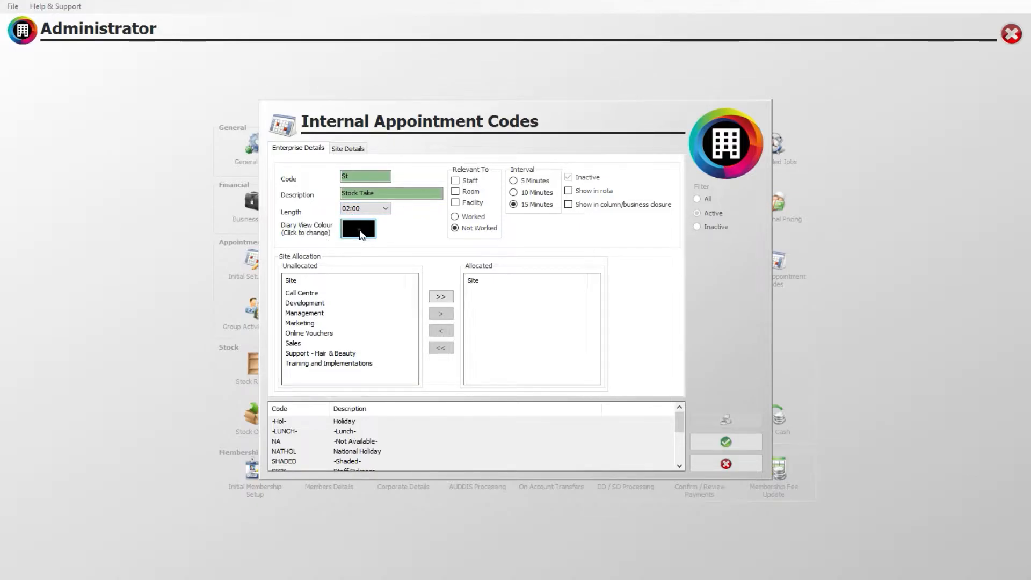
click(469, 194)
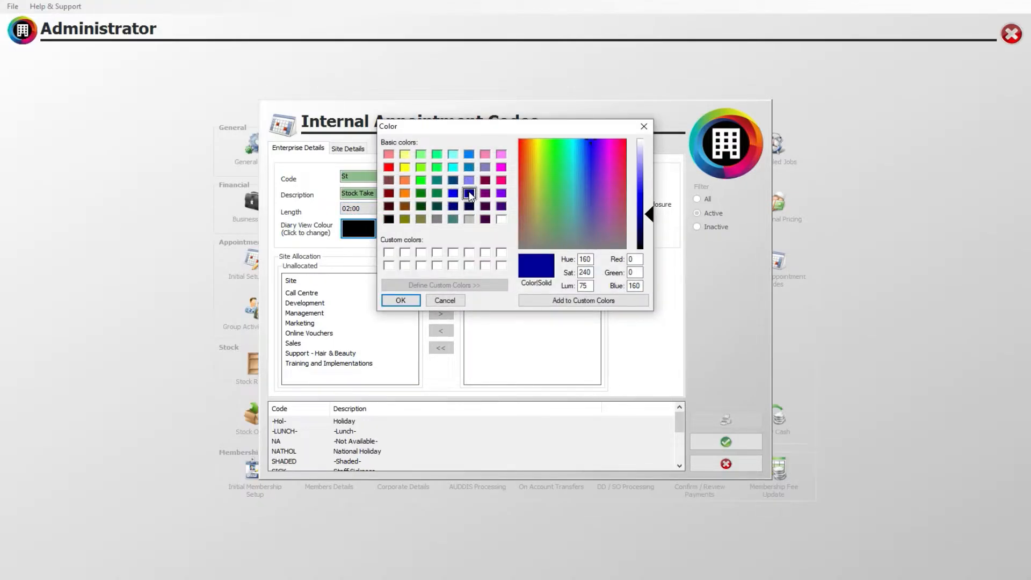
click(553, 144)
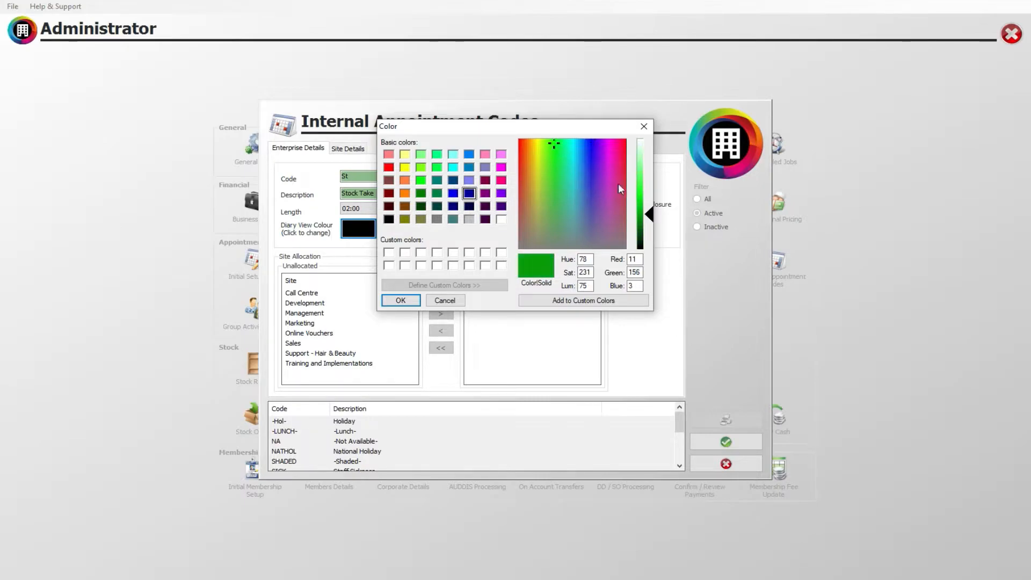
mouse_move(649, 215)
mouse_down()
mouse_move(649, 202)
mouse_move(649, 212)
mouse_up()
drag(555, 157, 623, 157)
drag(653, 219, 650, 202)
click(608, 301)
click(389, 252)
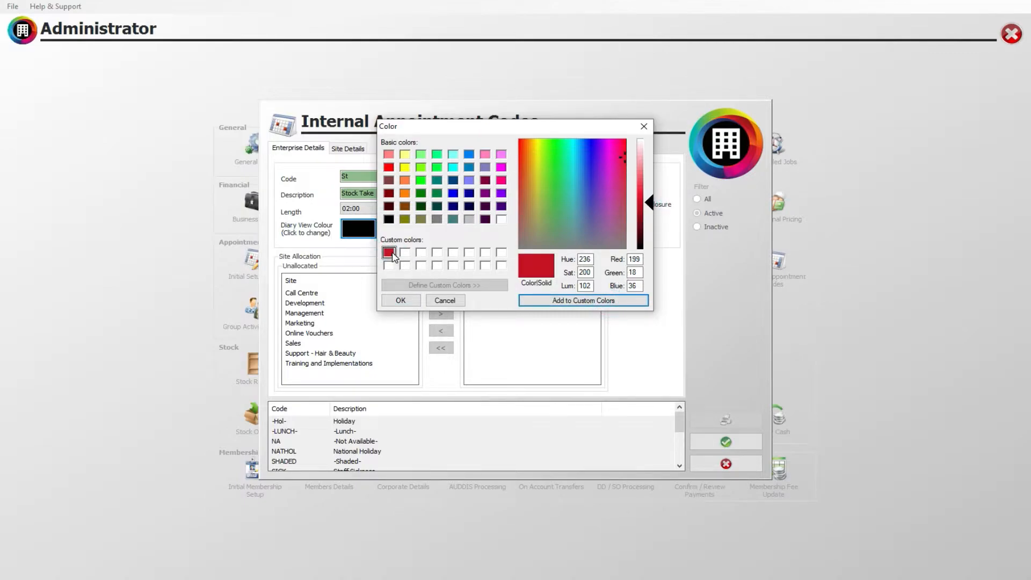
click(400, 300)
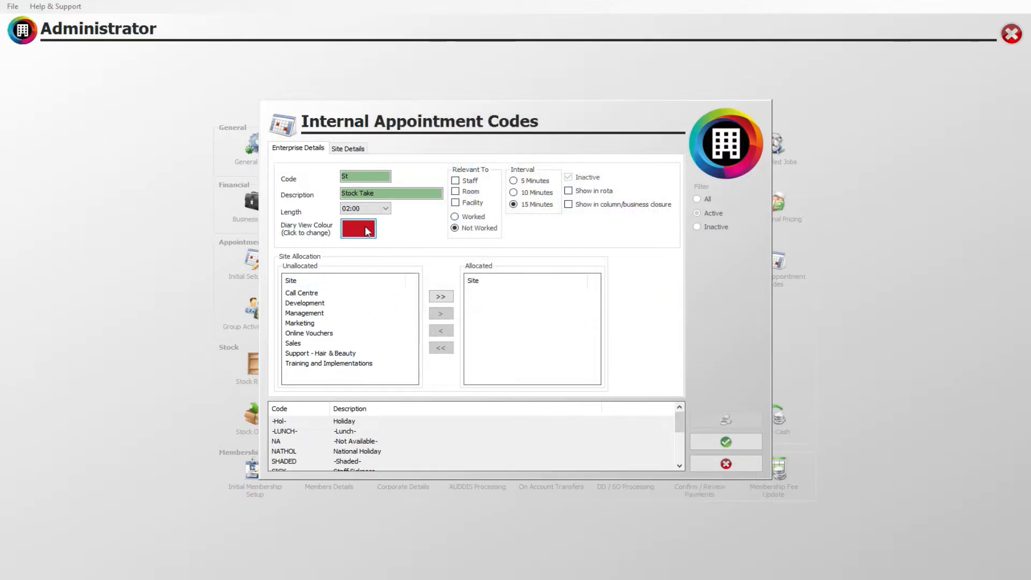
Make the code relevant to Staff only and mark it as Not Worked
click(456, 181)
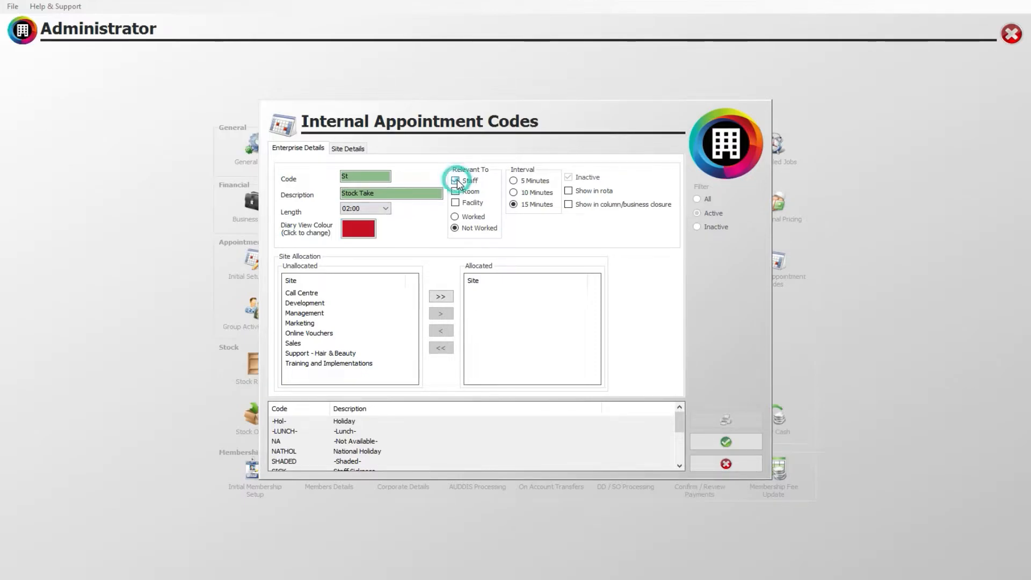
click(455, 181)
click(583, 331)
click(455, 192)
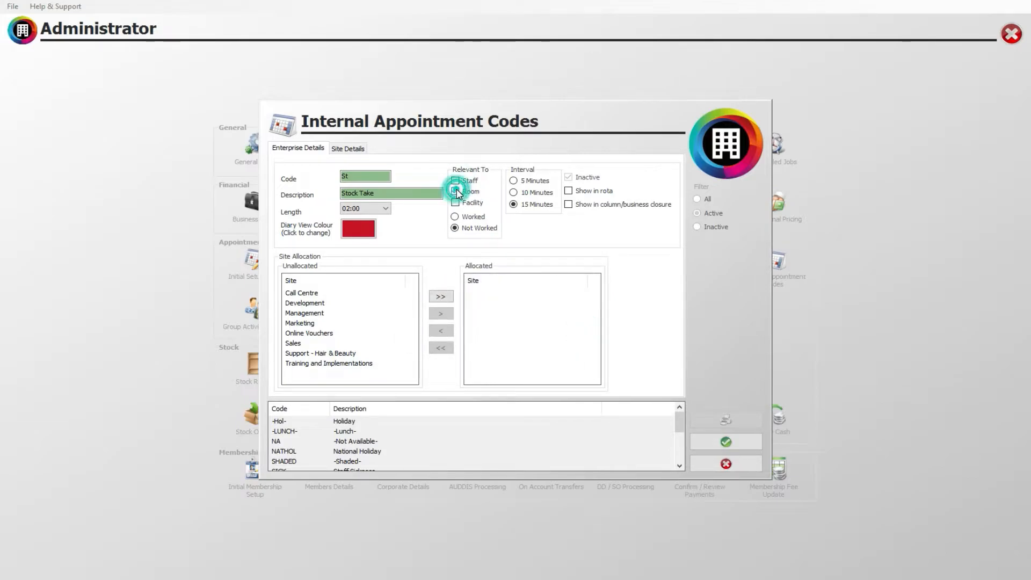
click(456, 192)
click(582, 331)
click(456, 181)
click(455, 217)
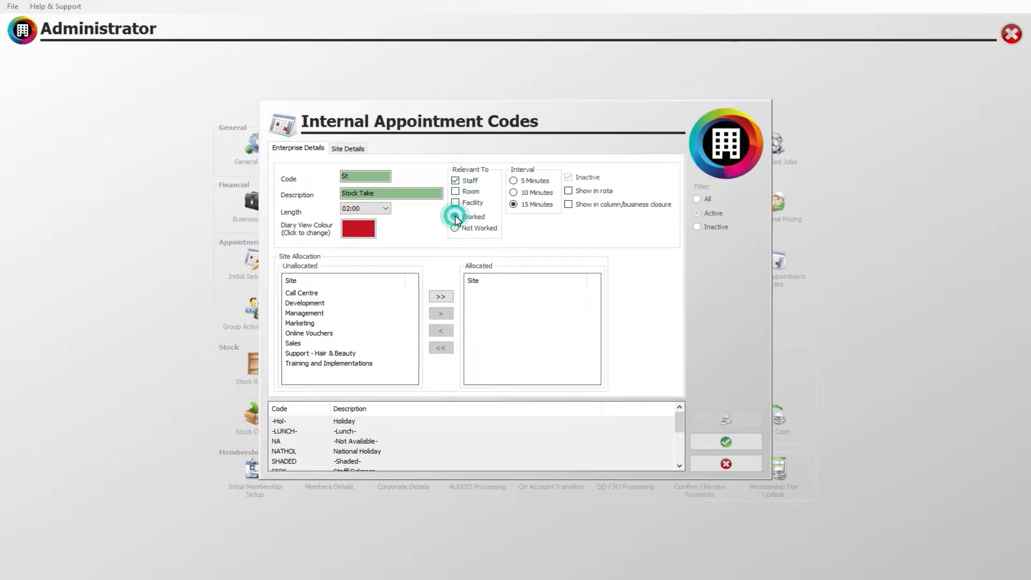
click(455, 228)
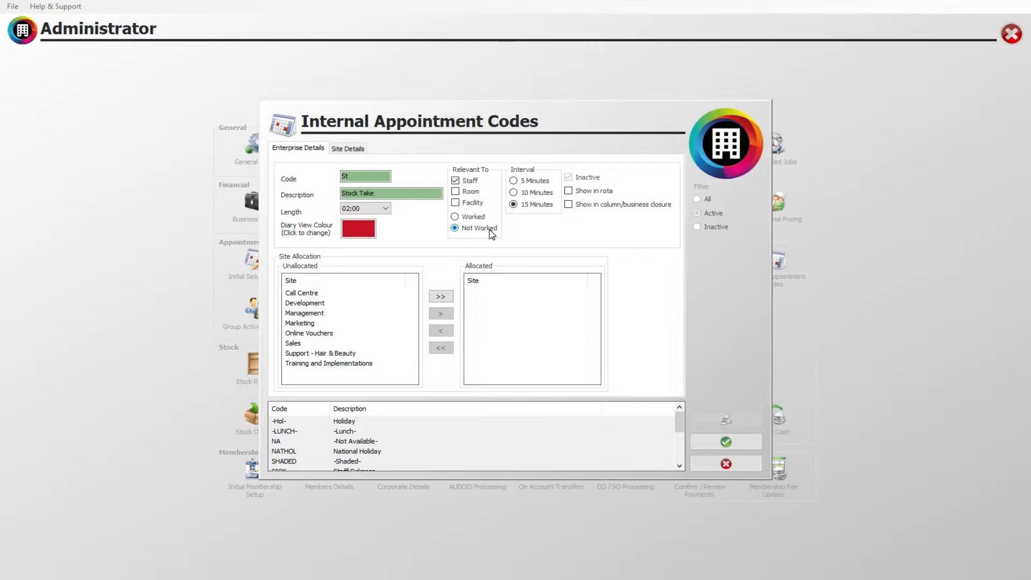
Set the interval to 15 minutes and enable showing the code in the rota and in column/business closure
click(513, 181)
click(513, 192)
click(513, 204)
click(513, 195)
click(514, 181)
click(513, 204)
click(570, 193)
click(568, 204)
click(571, 207)
click(572, 211)
Allocate Call Centre and all remaining sites to the appointment code, and save the code
click(301, 295)
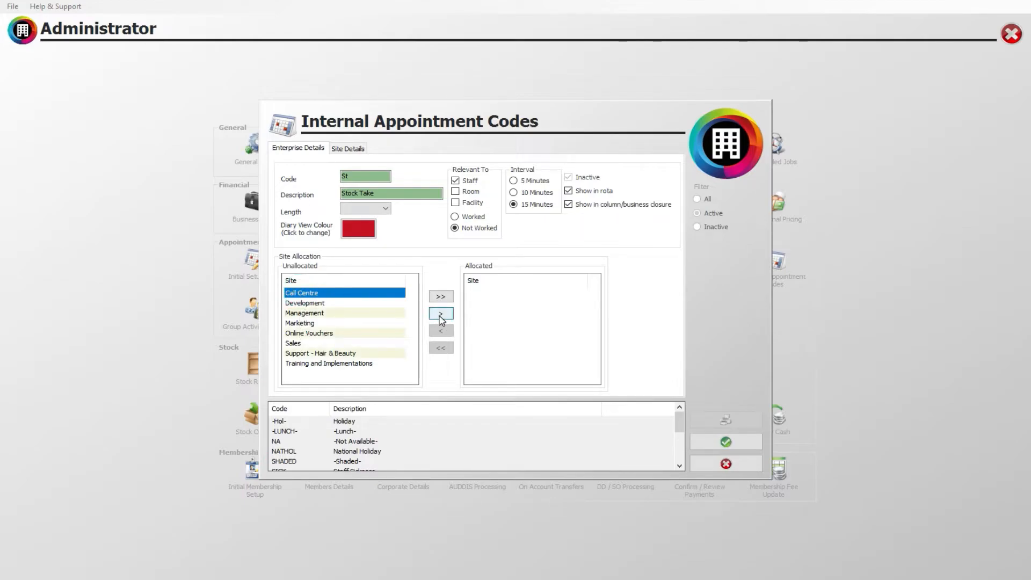
click(441, 314)
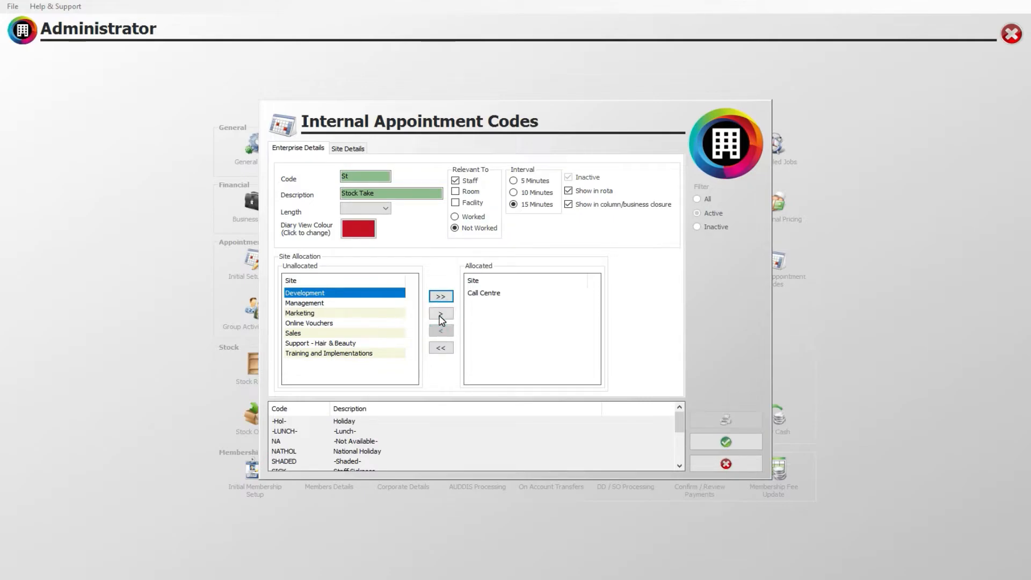
click(440, 295)
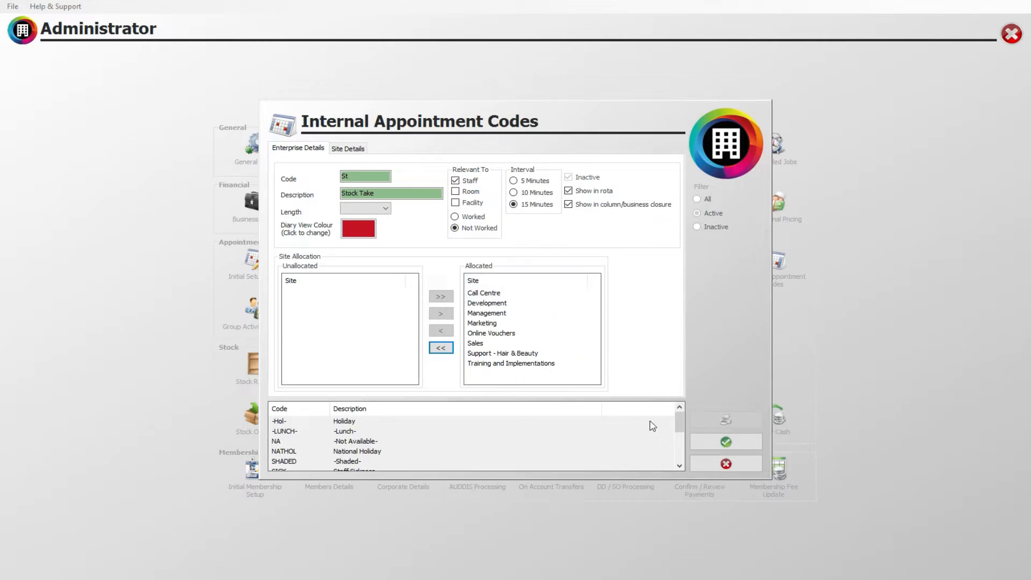
click(725, 442)
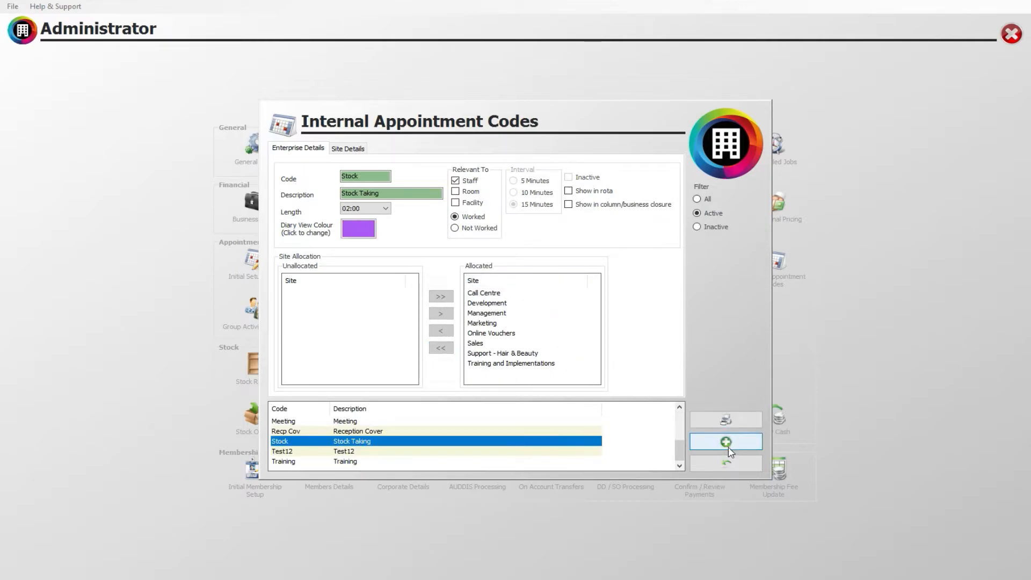
Open the site details of the Stock code for the Call Centre site
click(334, 431)
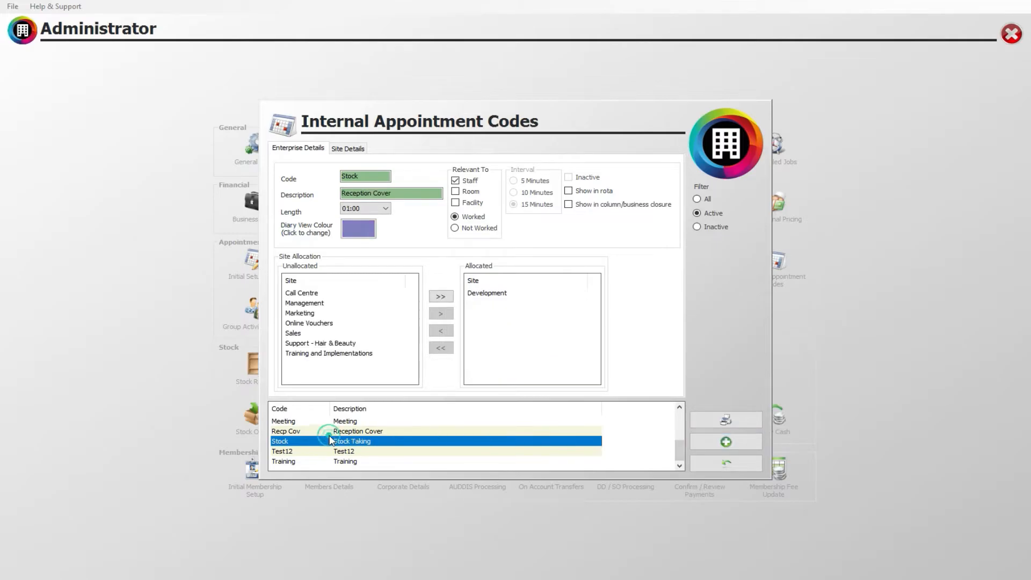
click(295, 441)
click(350, 148)
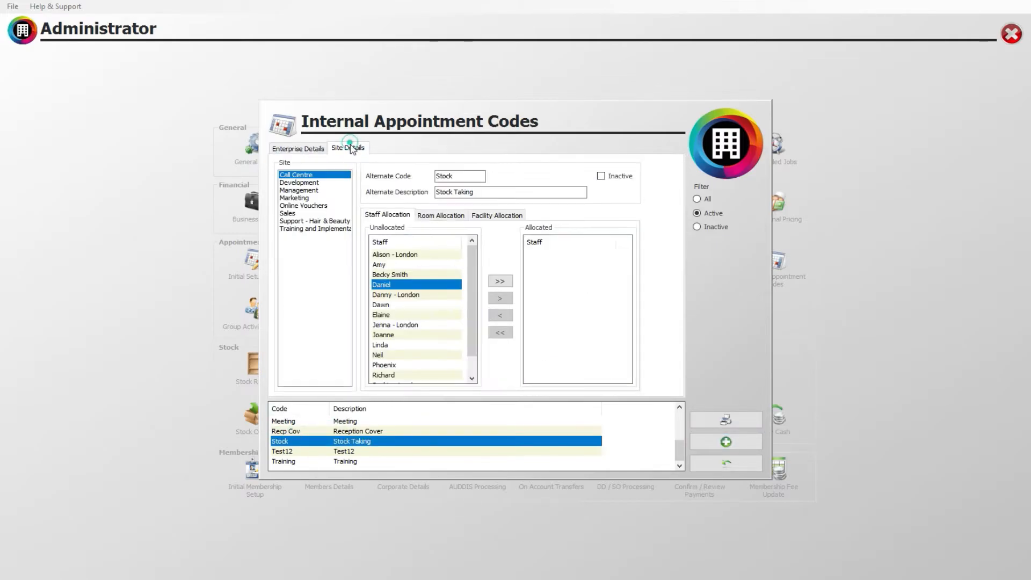
click(300, 183)
click(302, 174)
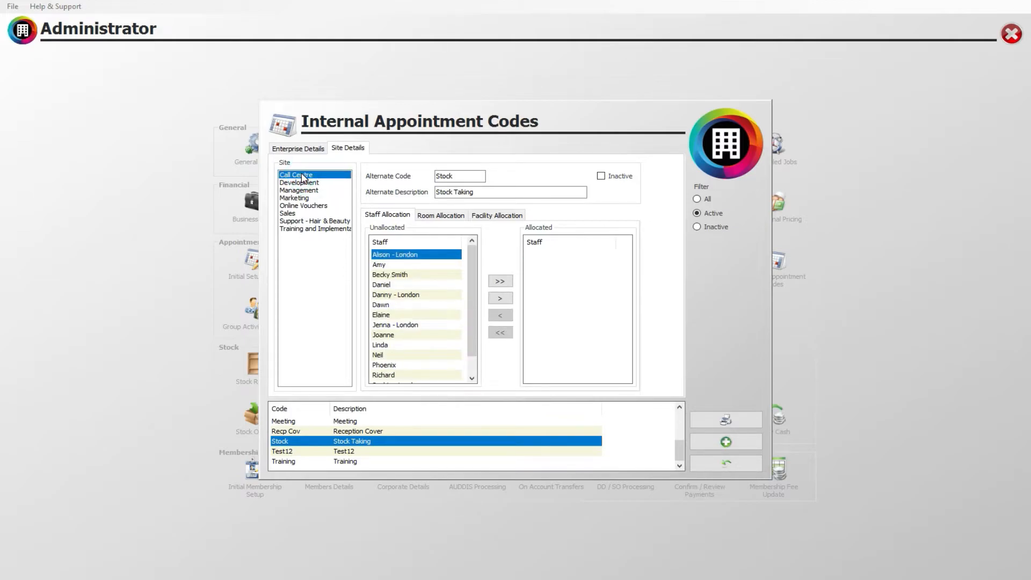
Allocate the seventh unallocated staff member to the Stock code at Call Centre and close the internal appointment codes
click(392, 274)
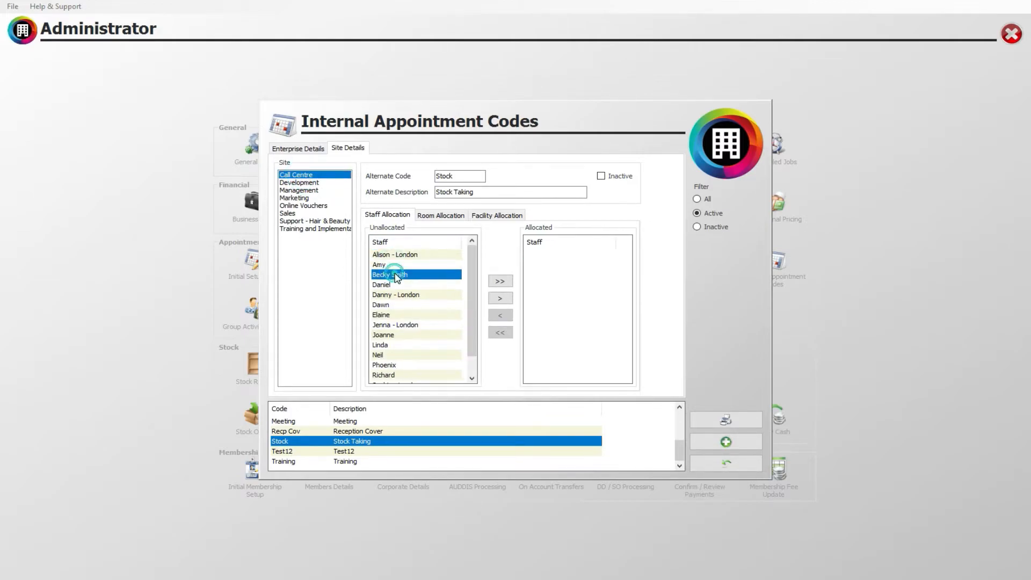
click(398, 286)
click(399, 295)
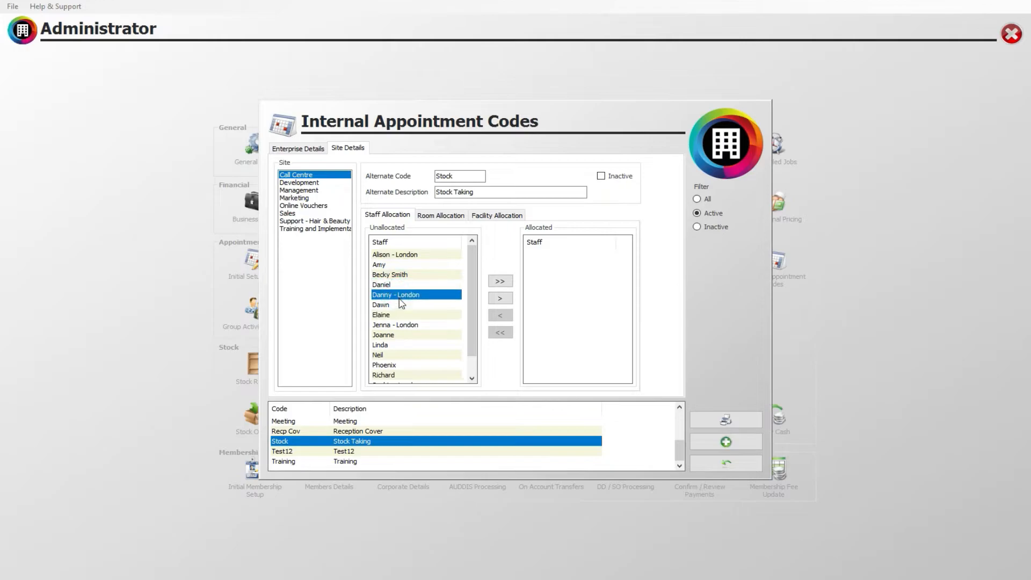
click(399, 304)
click(403, 315)
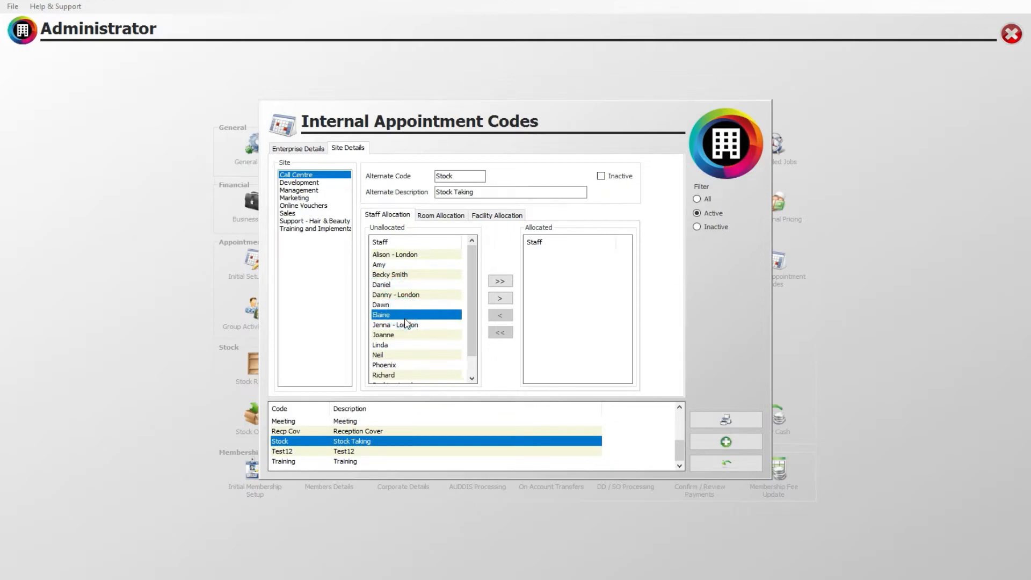
click(407, 325)
click(406, 316)
click(499, 299)
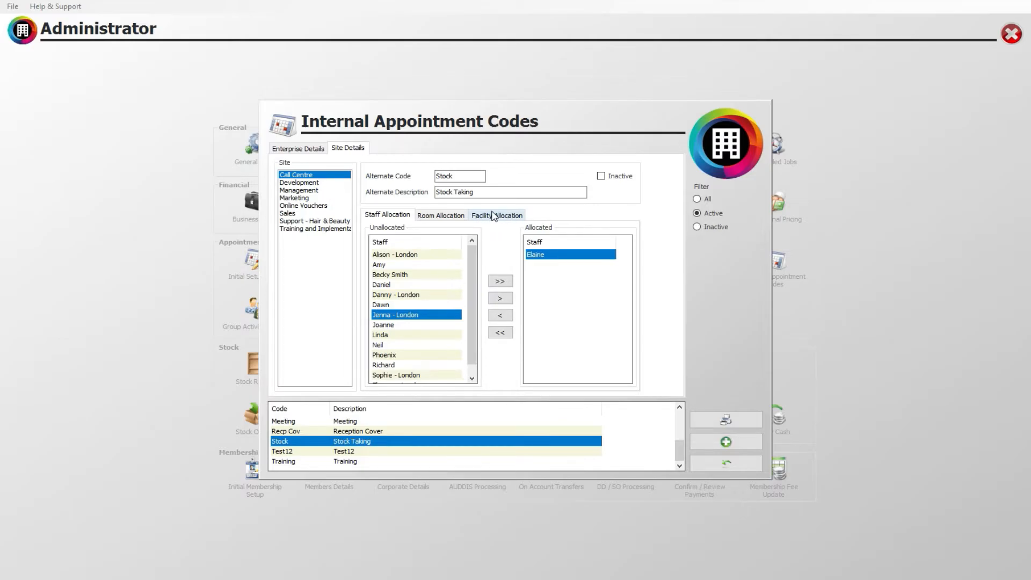
click(722, 463)
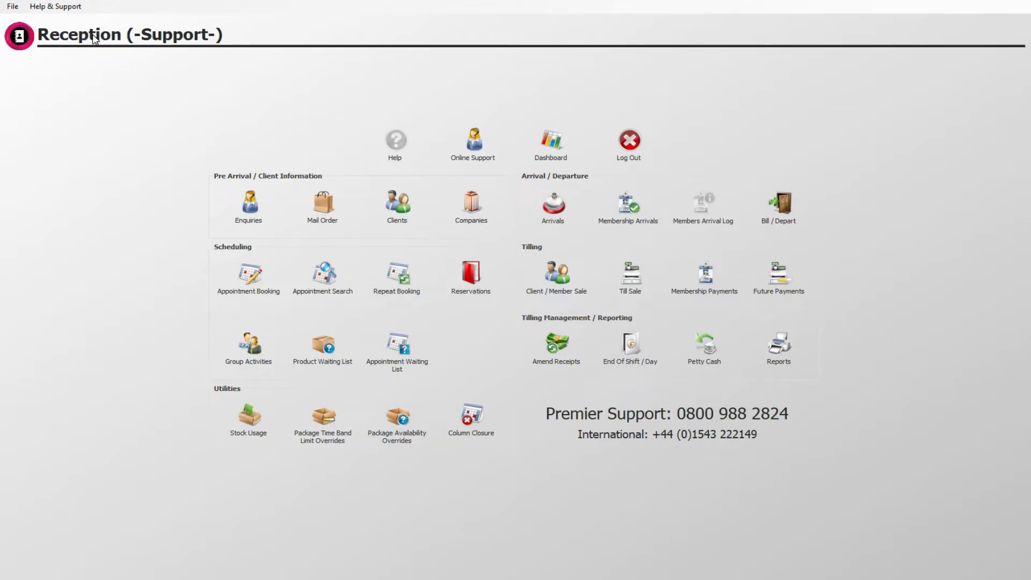
In Reception's appointment booking, book the Stock Taking internal appointment at 10:30 AM on 01/02/2022 in the second staff member's column
click(249, 276)
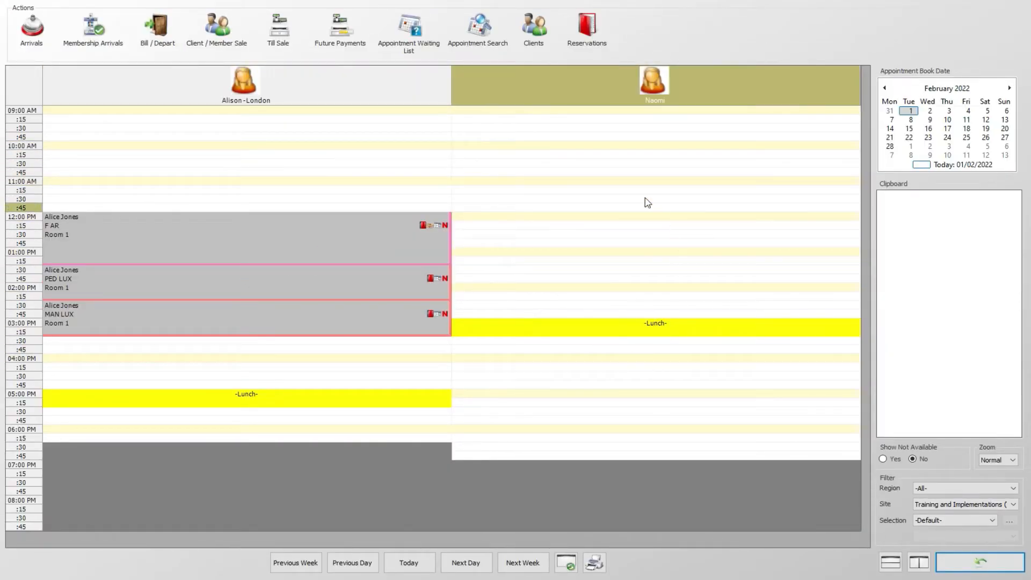
double_click(622, 170)
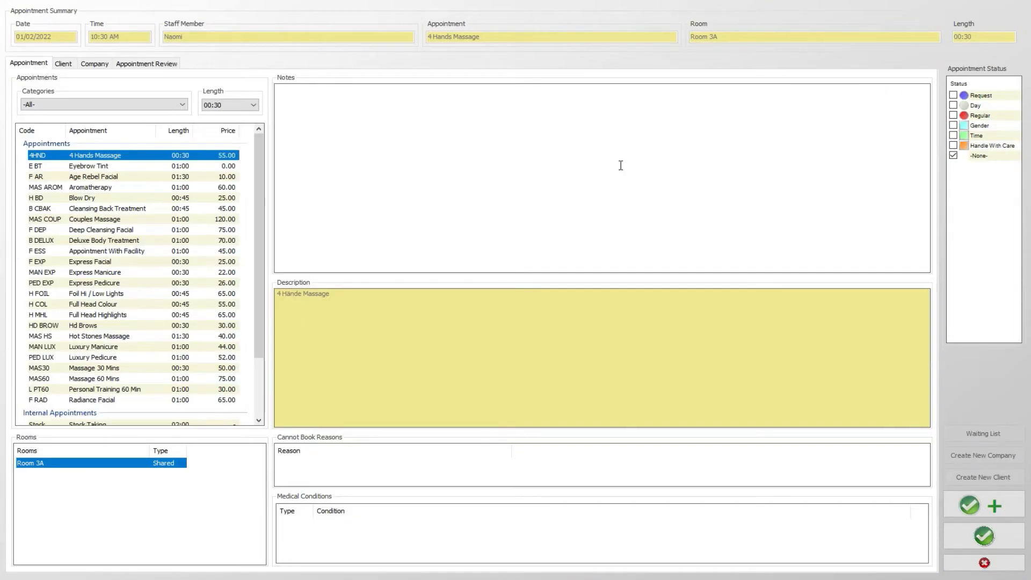
drag(257, 182, 258, 267)
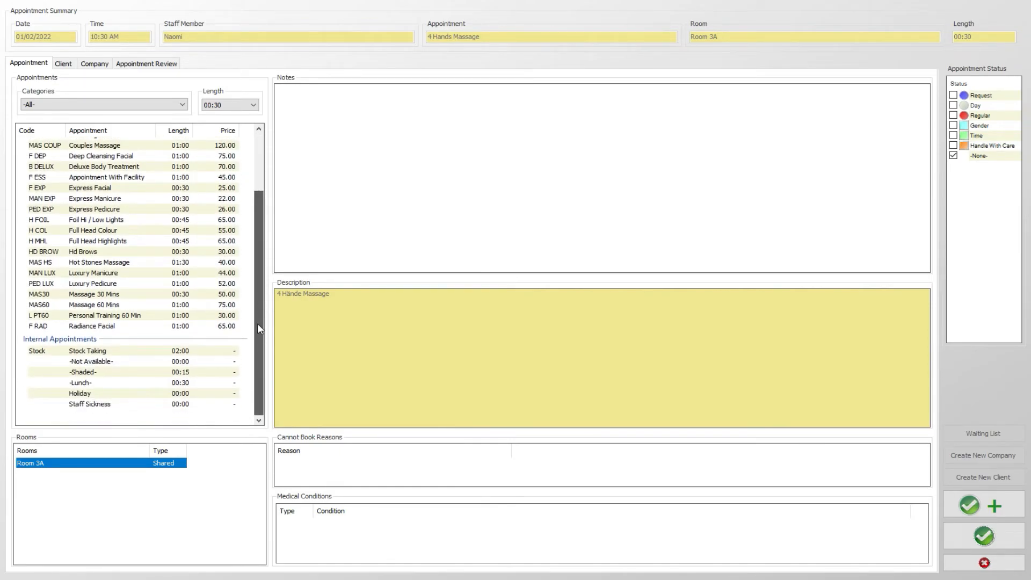
click(81, 352)
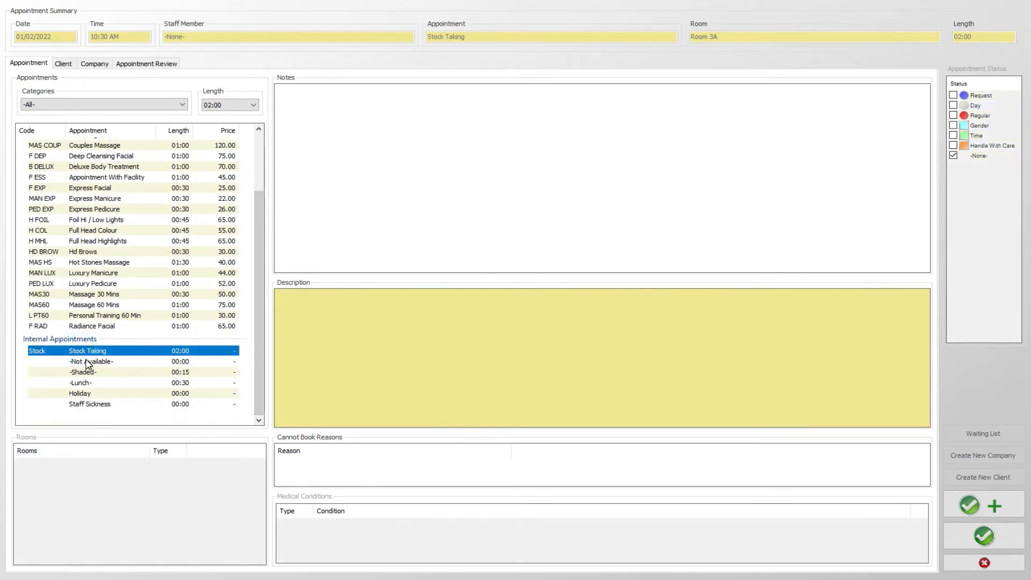
click(85, 360)
click(90, 373)
click(90, 383)
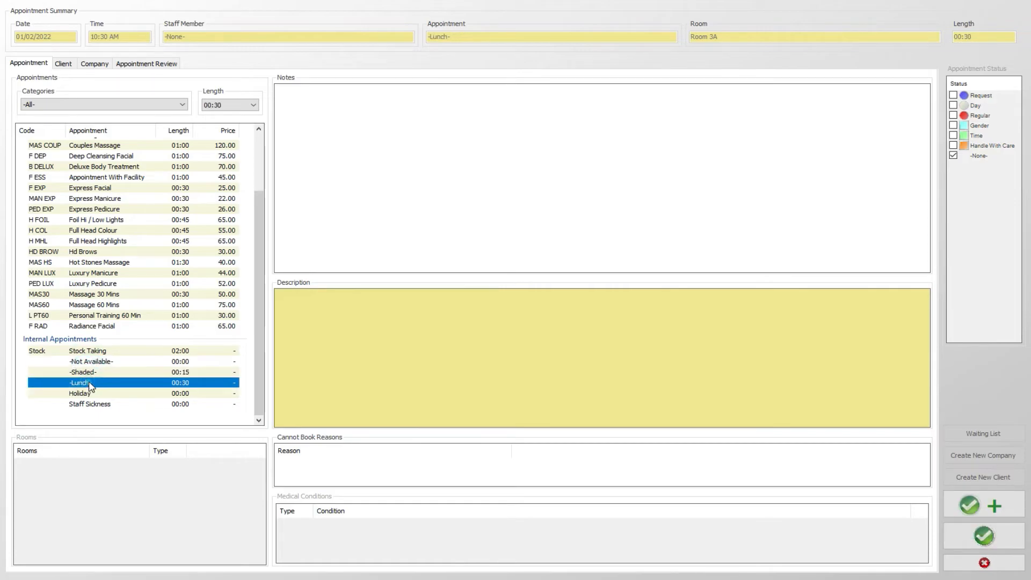
click(89, 395)
click(91, 405)
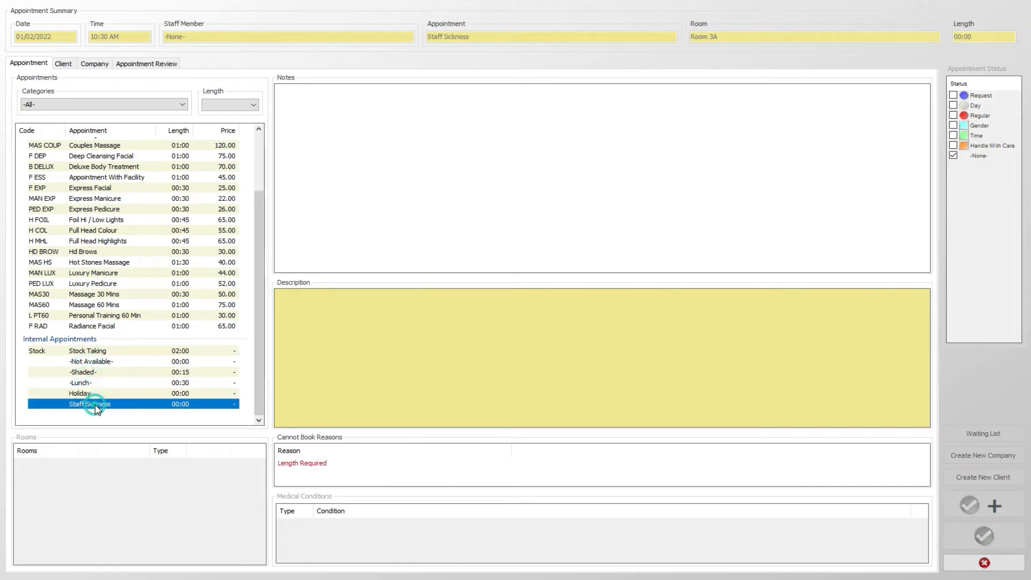
click(85, 352)
click(983, 536)
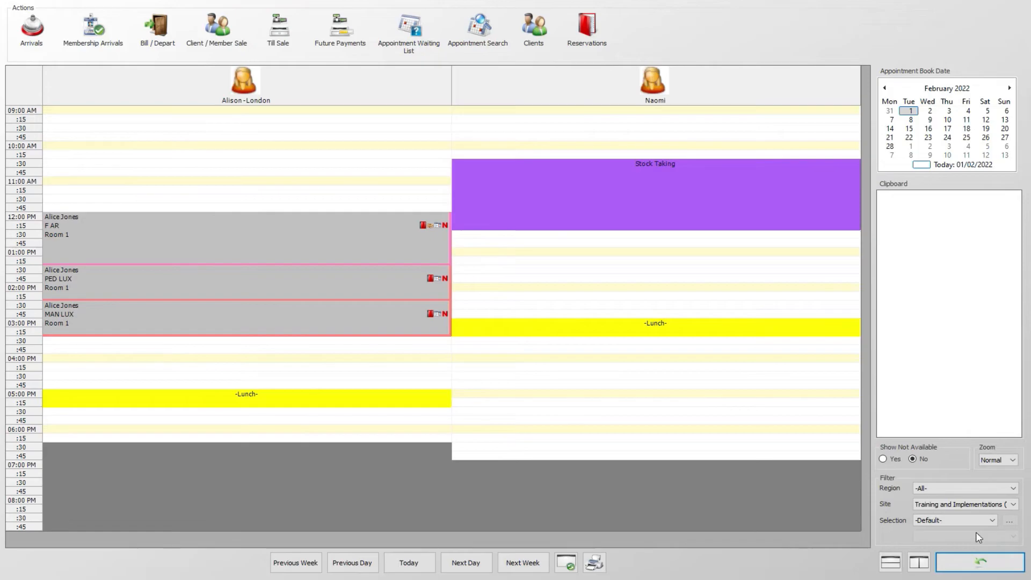